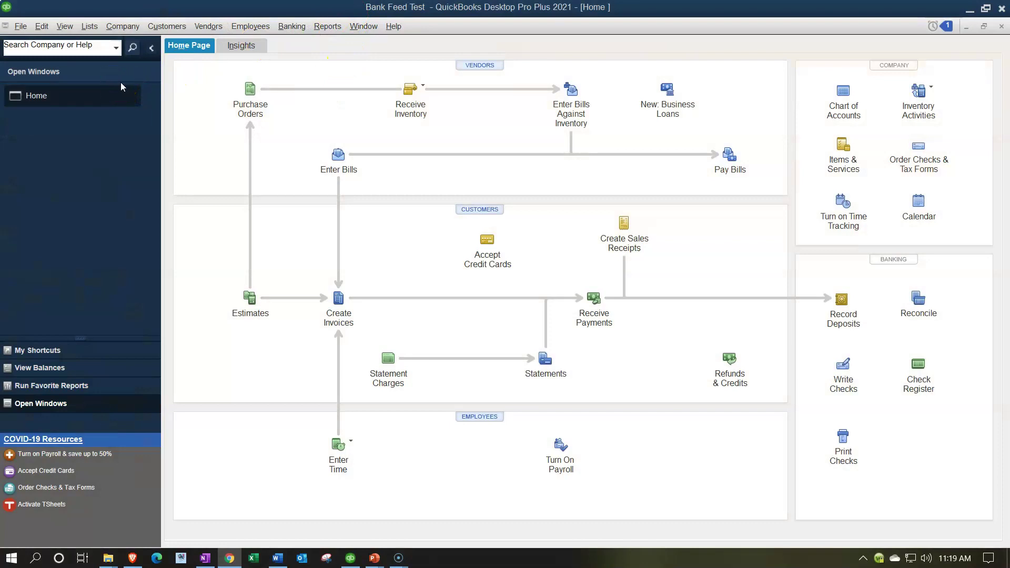
Display the Open Window List pane from the View menu
{"action": "left_click", "coordinate": [66, 27]}
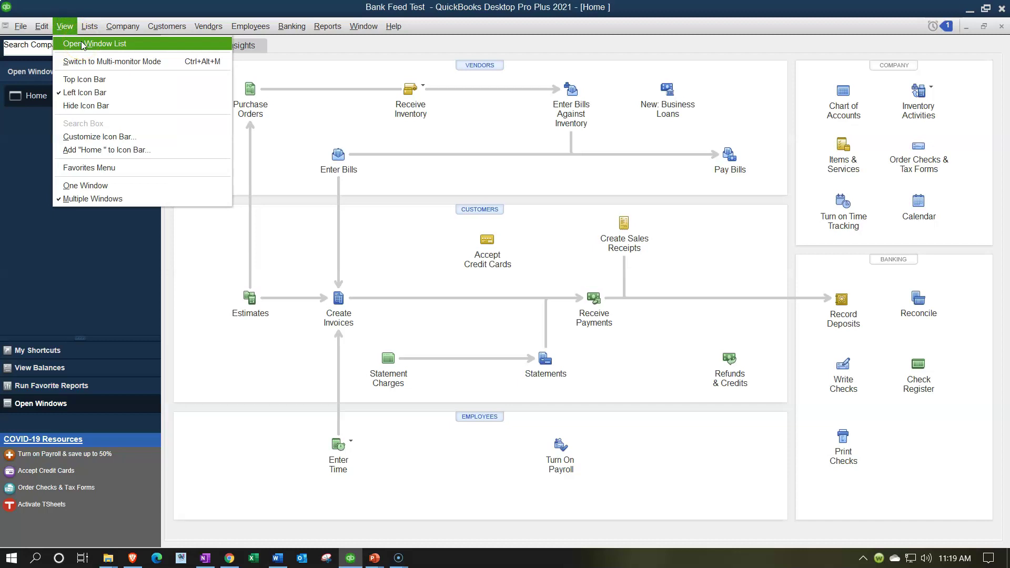
{"action": "left_click", "coordinate": [83, 44]}
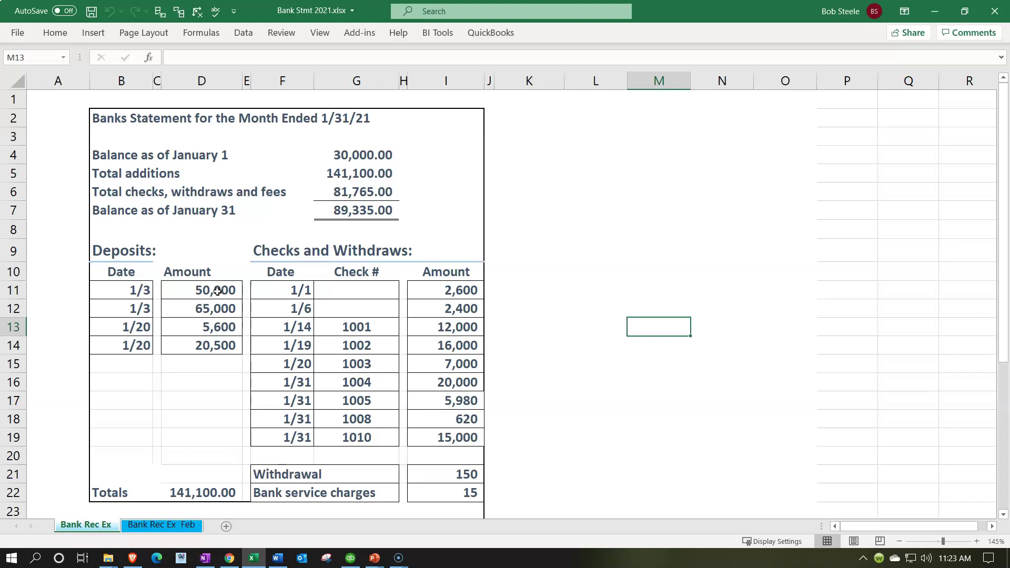
{"action": "left_click", "coordinate": [218, 291]}
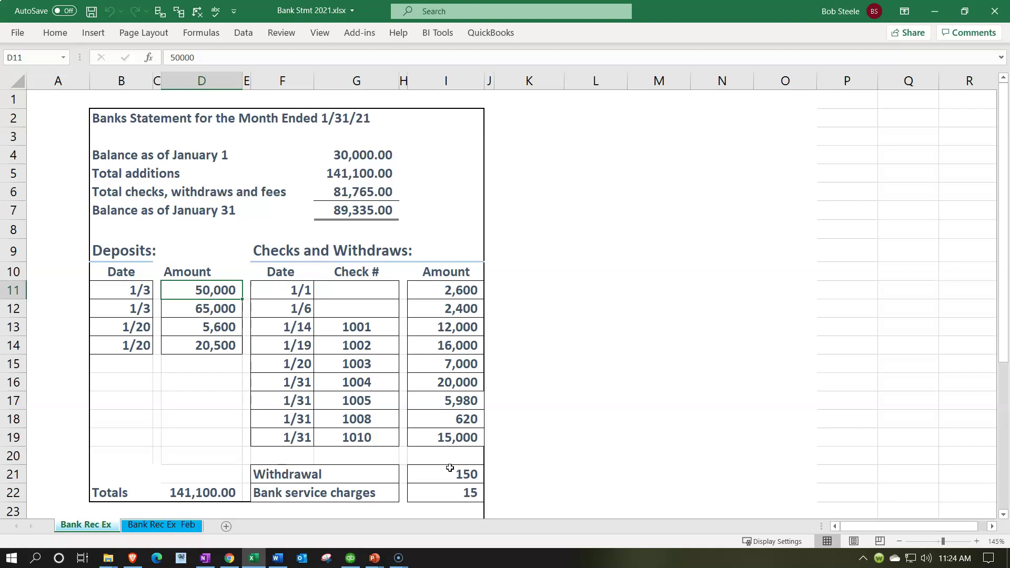
Select cell D15 on the January statement, then minimize the Excel workbook
{"action": "left_click", "coordinate": [179, 369]}
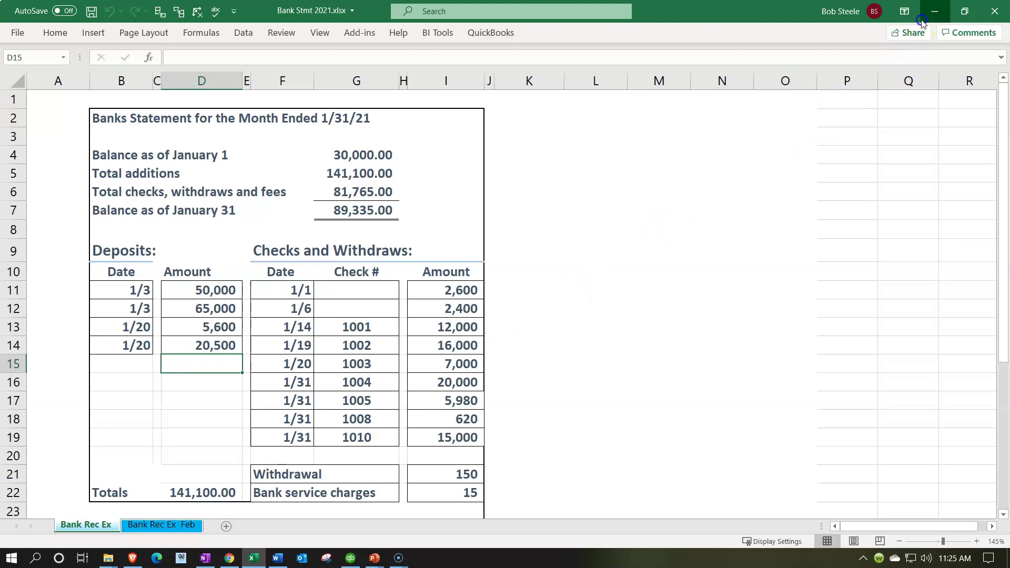
{"action": "left_click", "coordinate": [934, 11]}
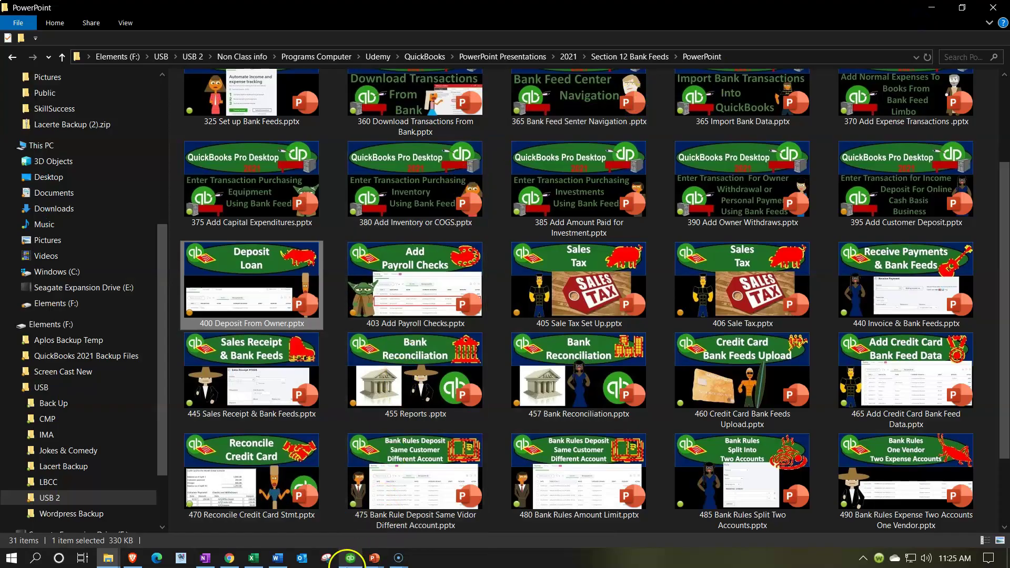
Open the Bank Feeds Center in QuickBooks and show the unrecognized transactions
{"action": "left_click", "coordinate": [349, 561]}
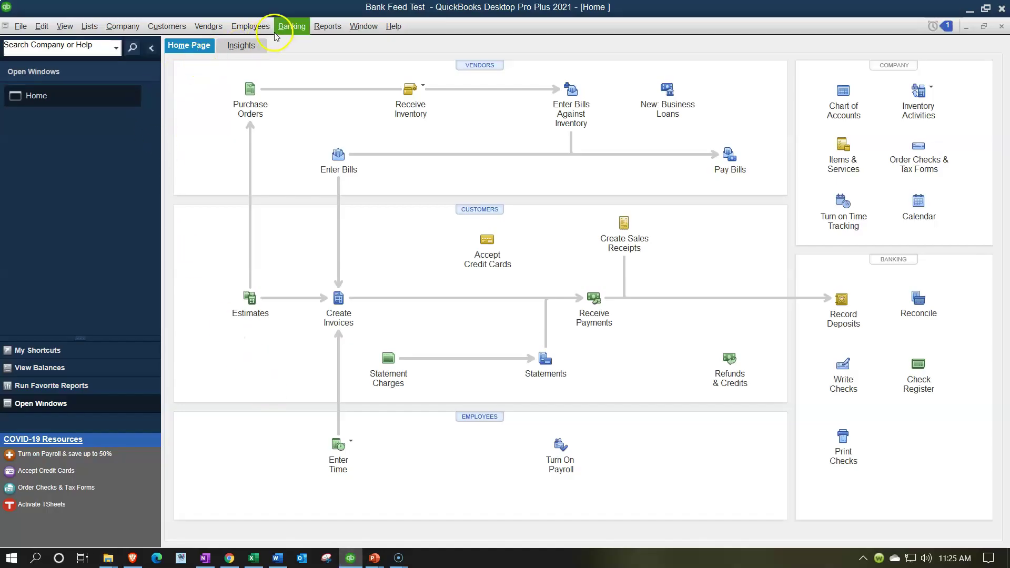
{"action": "left_click", "coordinate": [291, 27]}
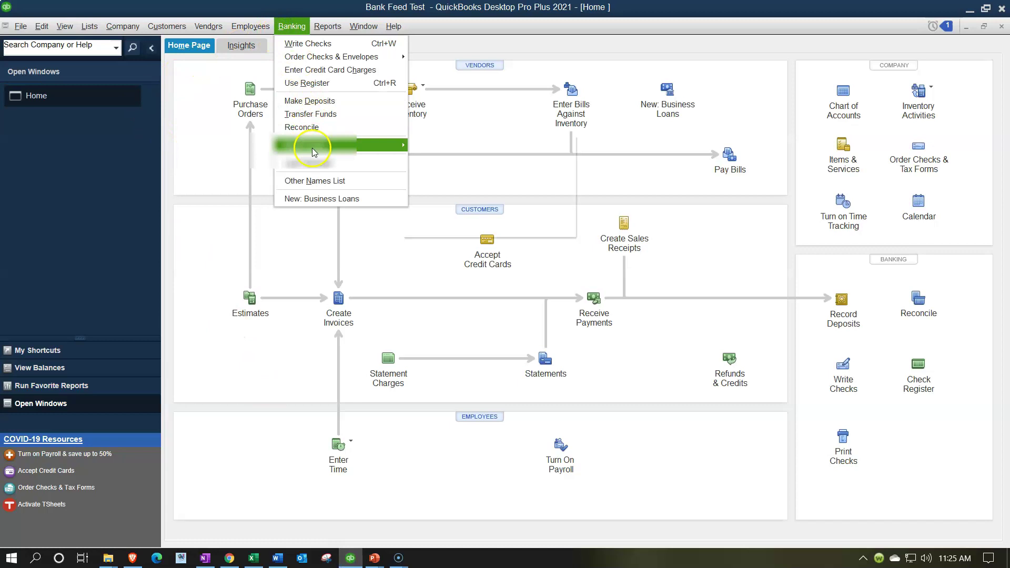
{"action": "mouse_move", "coordinate": [326, 145]}
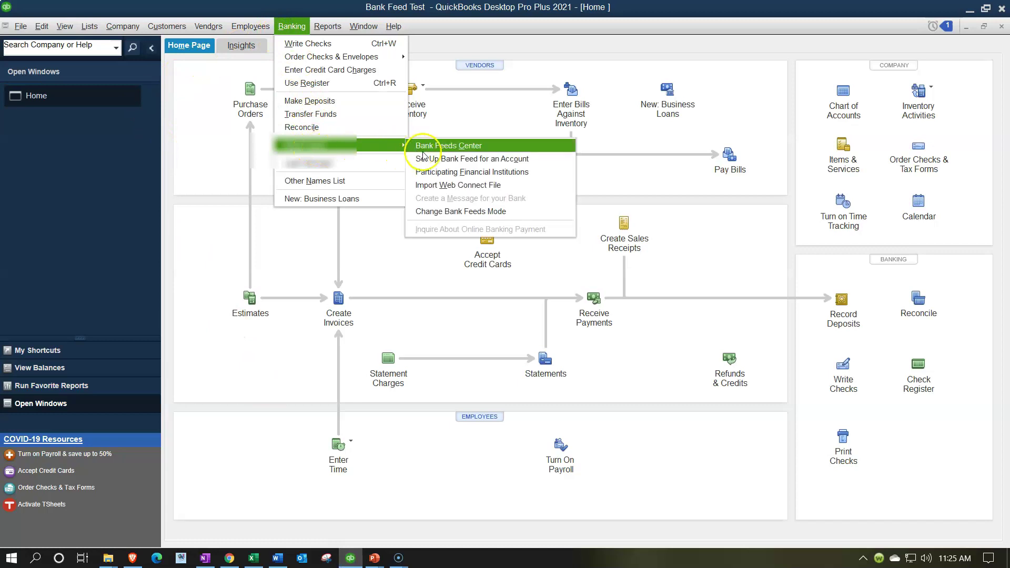
{"action": "left_click", "coordinate": [476, 149]}
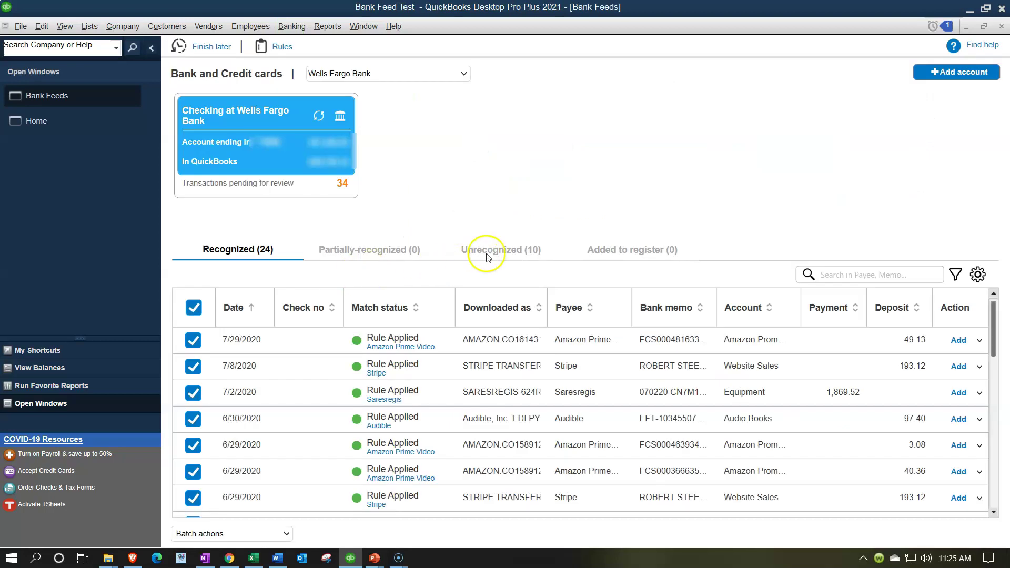
{"action": "left_click", "coordinate": [487, 258]}
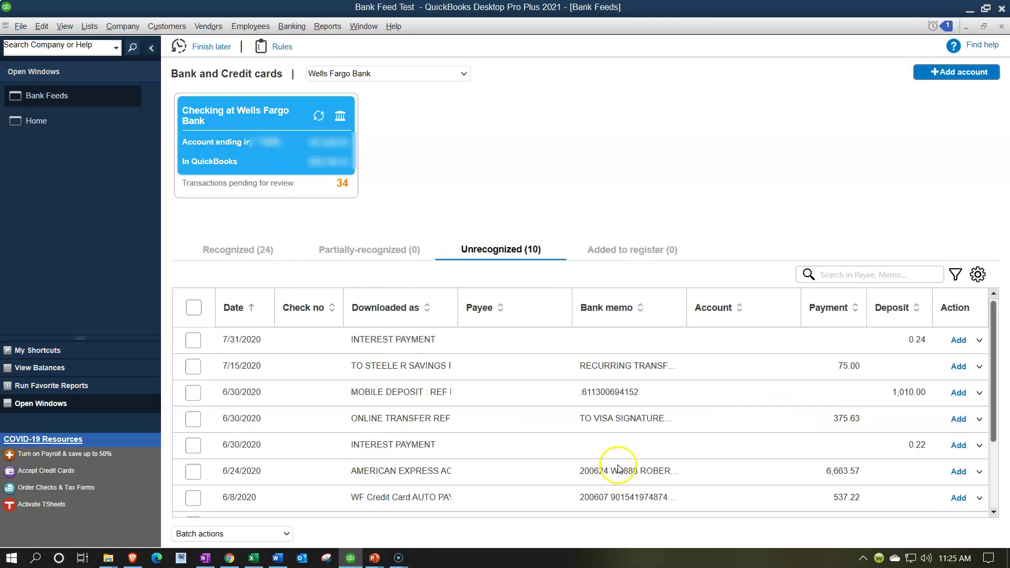
Add a Type column to the transactions table
{"action": "left_click", "coordinate": [978, 276]}
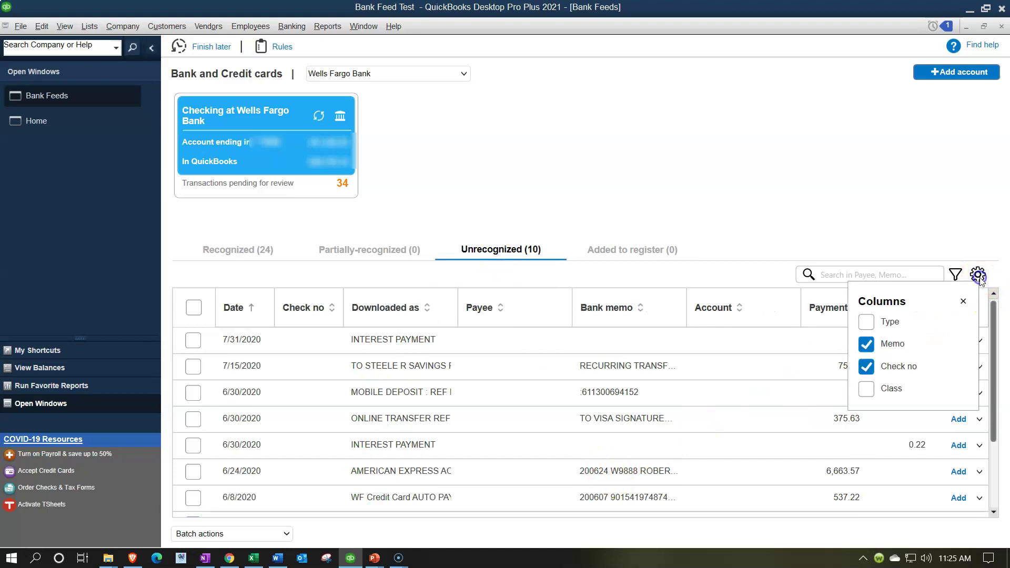
{"action": "left_click", "coordinate": [865, 322]}
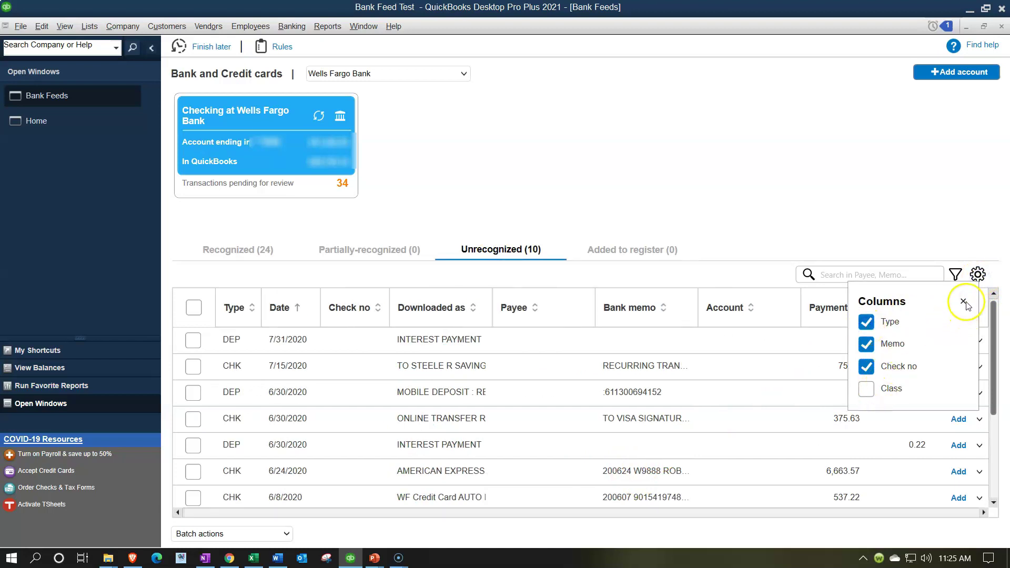
{"action": "left_click", "coordinate": [965, 303]}
Filter the unrecognized transactions to show only DEP-type deposits
{"action": "left_click", "coordinate": [956, 274]}
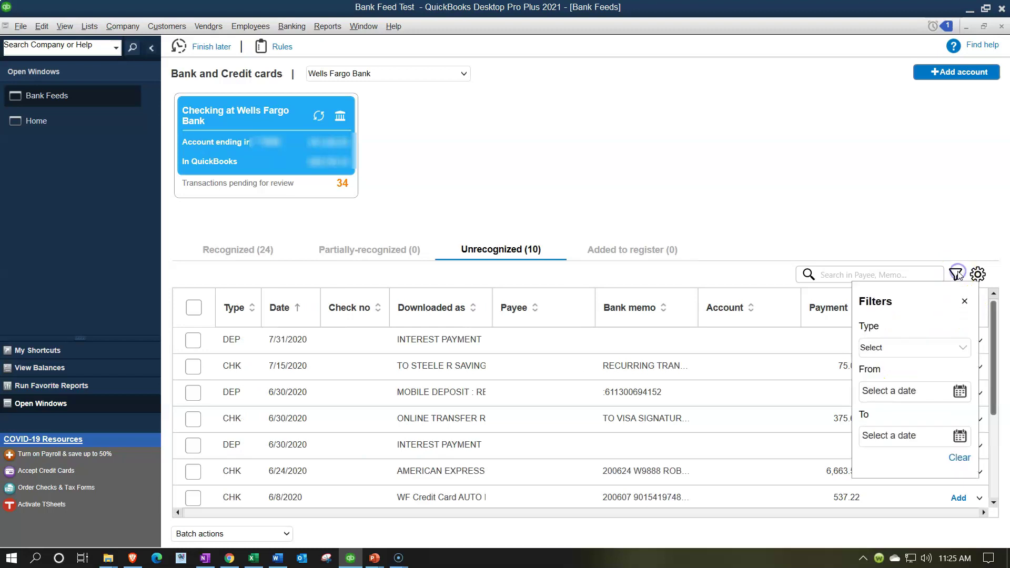
{"action": "left_click", "coordinate": [905, 347]}
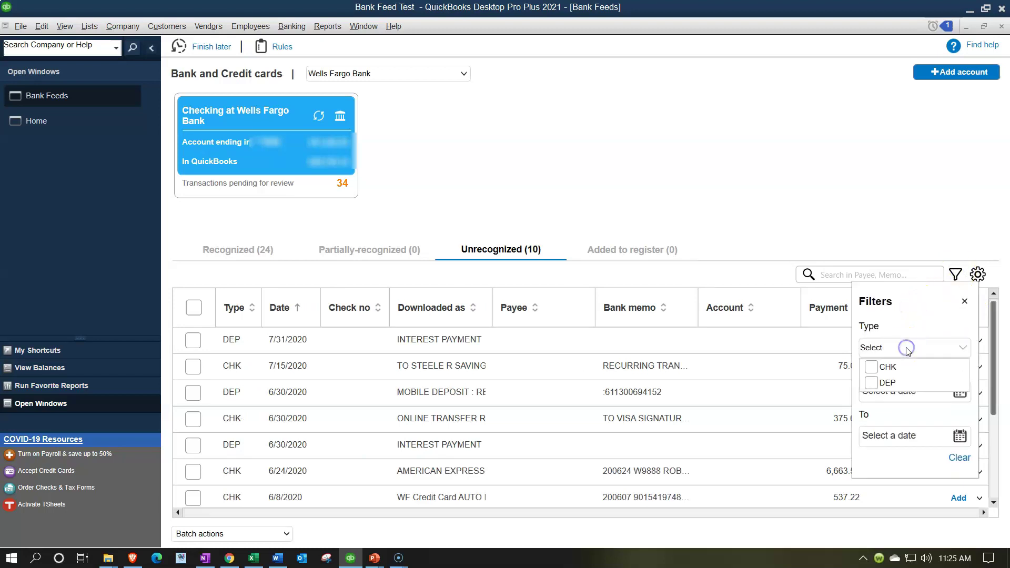
{"action": "left_click", "coordinate": [873, 382]}
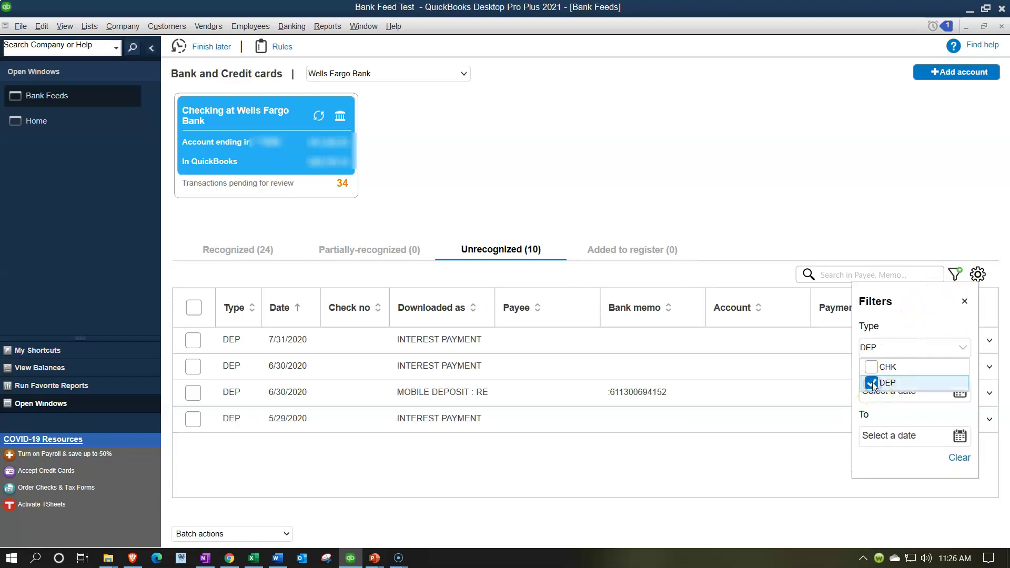
{"action": "left_click", "coordinate": [967, 303]}
{"action": "left_click", "coordinate": [956, 274]}
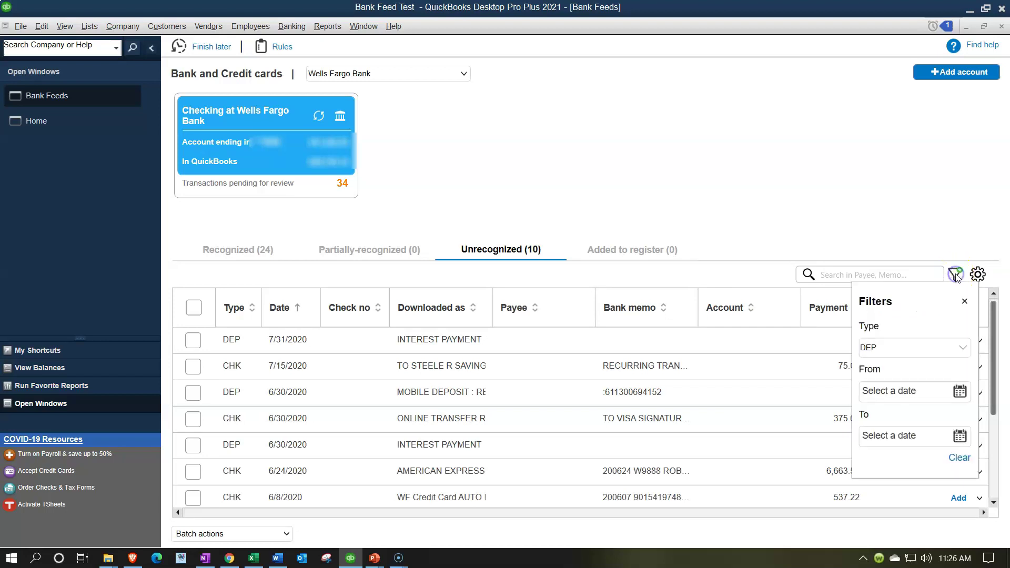
{"action": "left_click", "coordinate": [918, 347]}
{"action": "left_click", "coordinate": [872, 383]}
{"action": "left_click", "coordinate": [872, 382]}
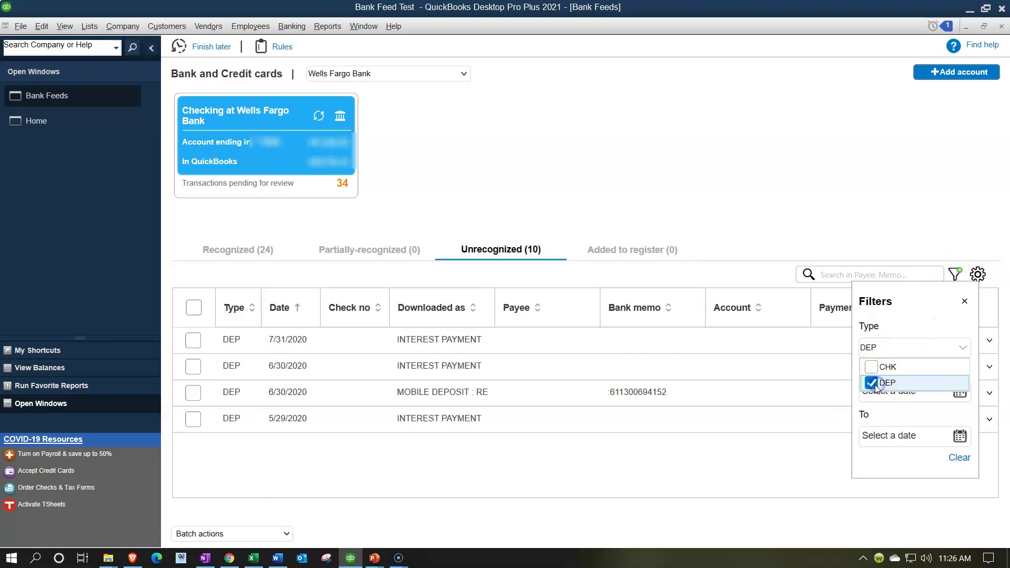
{"action": "left_click", "coordinate": [965, 302]}
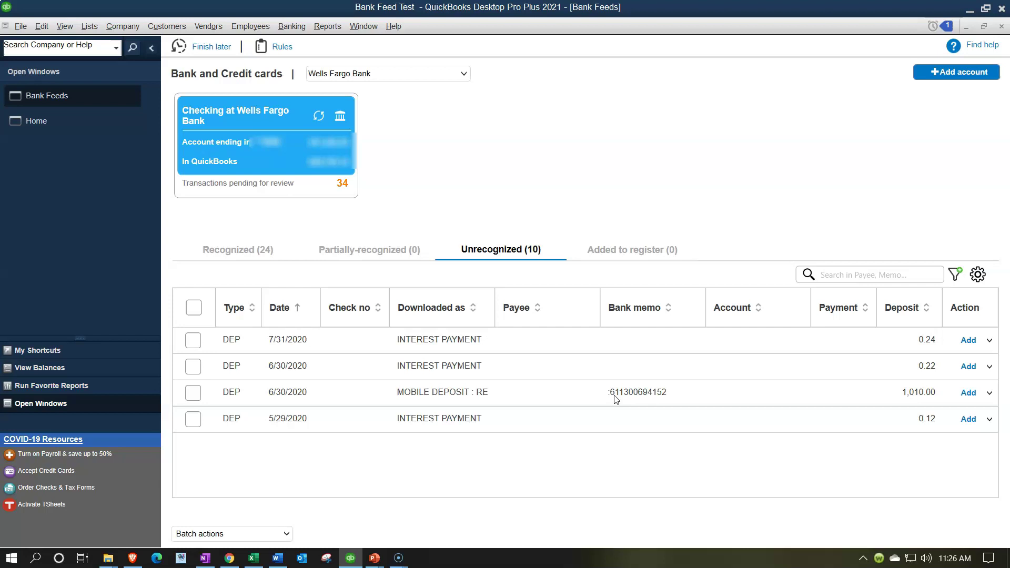
{"action": "left_click", "coordinate": [582, 398]}
Open the standard Balance Sheet report from Company & Financial reports
{"action": "left_click", "coordinate": [328, 27]}
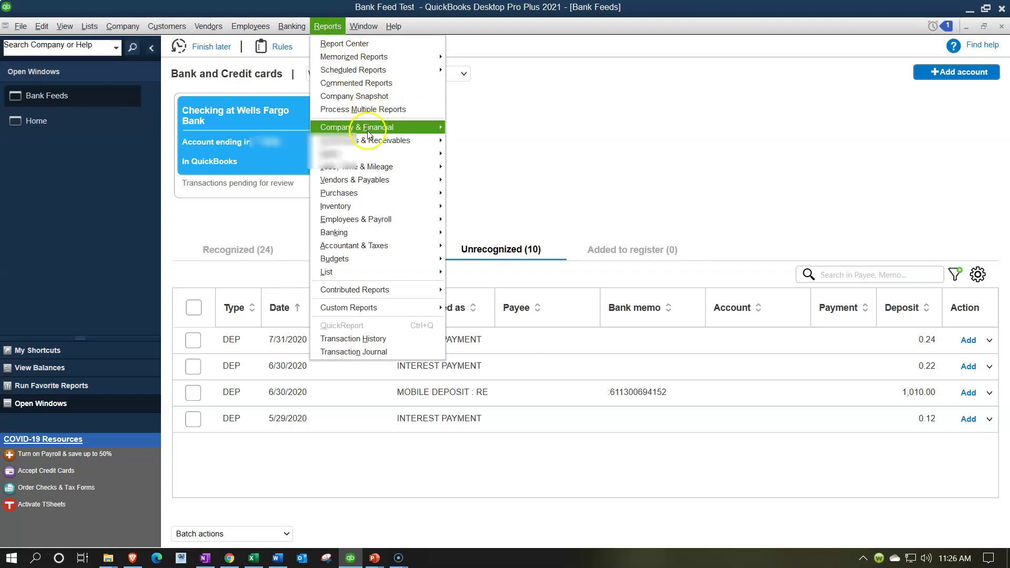
{"action": "mouse_move", "coordinate": [369, 127]}
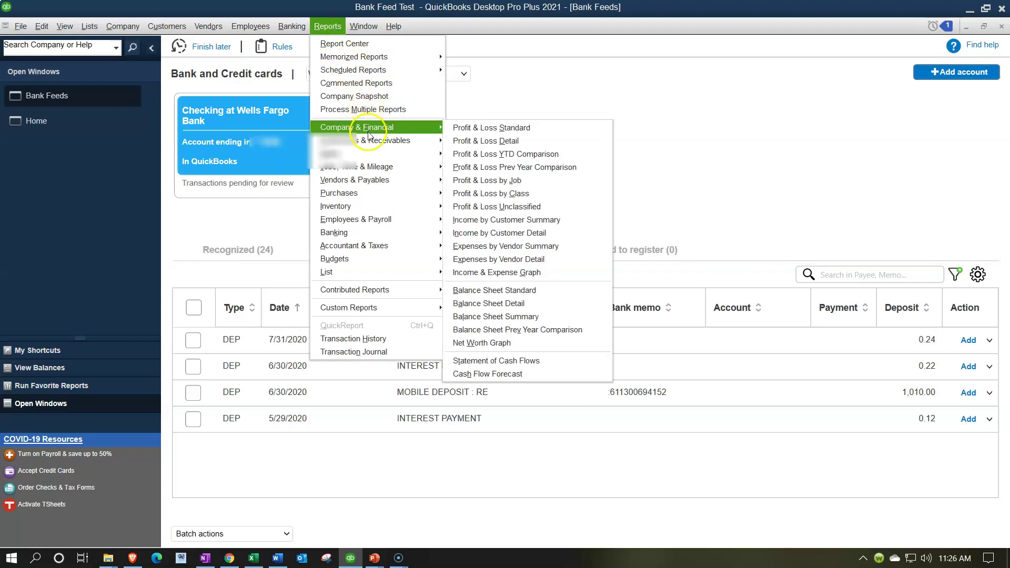
{"action": "left_click", "coordinate": [493, 291]}
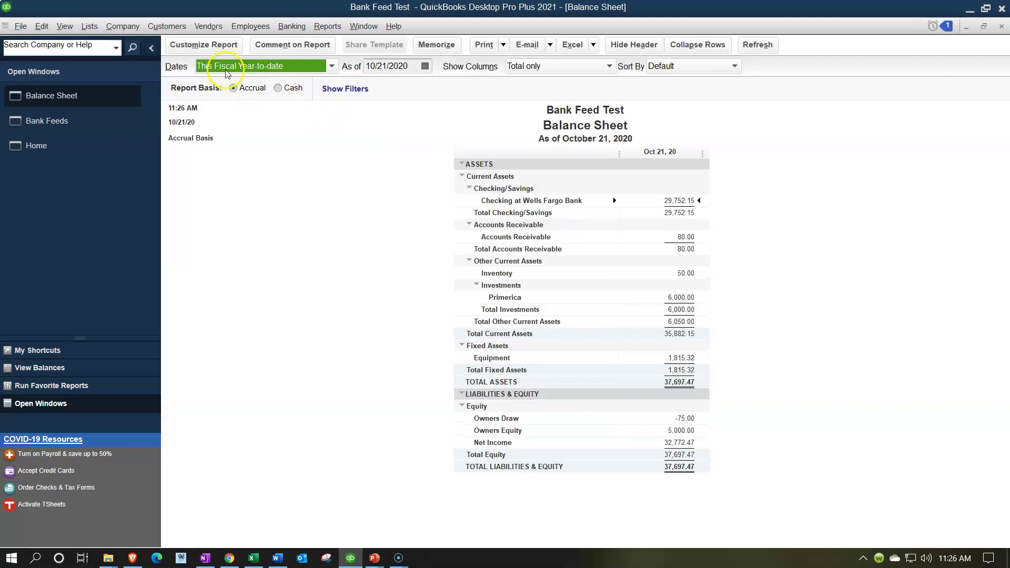
Set the Balance Sheet dates to 01/01/2020 through 12/31/2020
{"action": "left_click", "coordinate": [206, 47]}
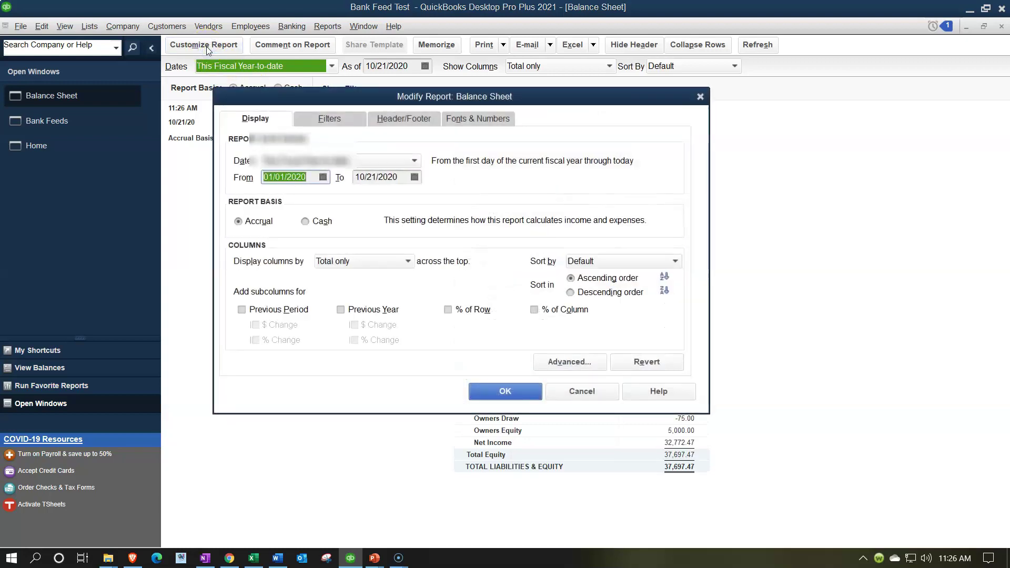
{"action": "type", "text": "010121"}
{"action": "key", "text": "Tab"}
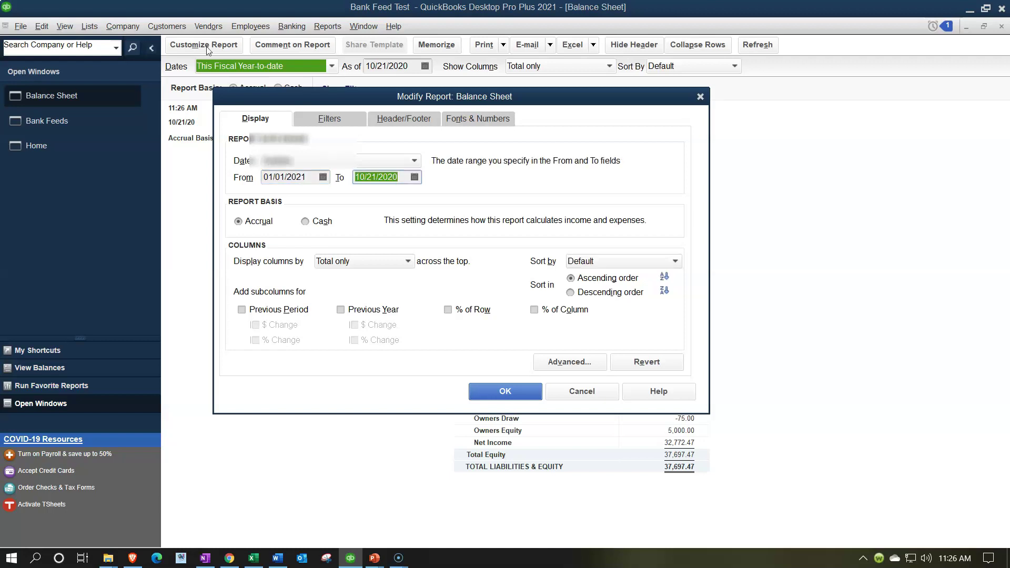
{"action": "left_click", "coordinate": [312, 178]}
{"action": "key", "text": "BackSpace"}
{"action": "type", "text": "0"}
{"action": "key", "text": "Tab"}
{"action": "type", "text": "12/31/20"}
{"action": "key", "text": "Tab"}
{"action": "left_click", "coordinate": [508, 391]}
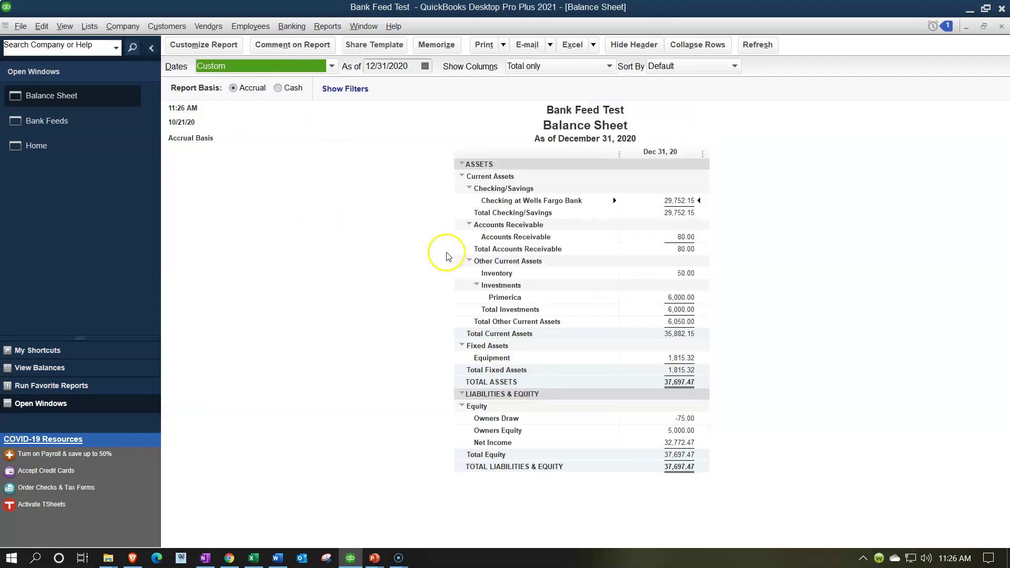
Run the standard Profit & Loss report from 01/01/2020 to 12/31/2020
{"action": "left_click", "coordinate": [327, 26]}
{"action": "mouse_move", "coordinate": [362, 128]}
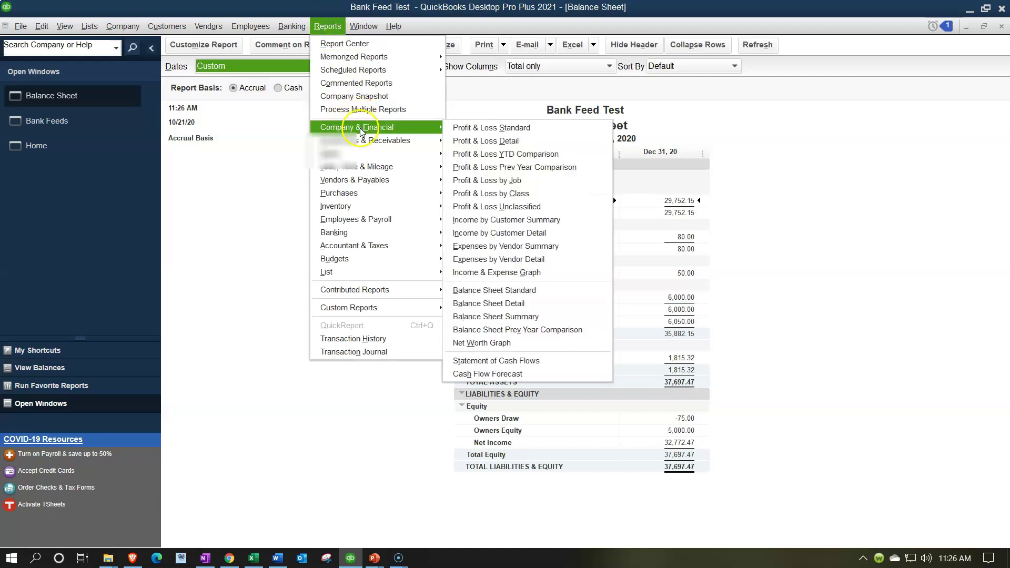
{"action": "left_click", "coordinate": [472, 129]}
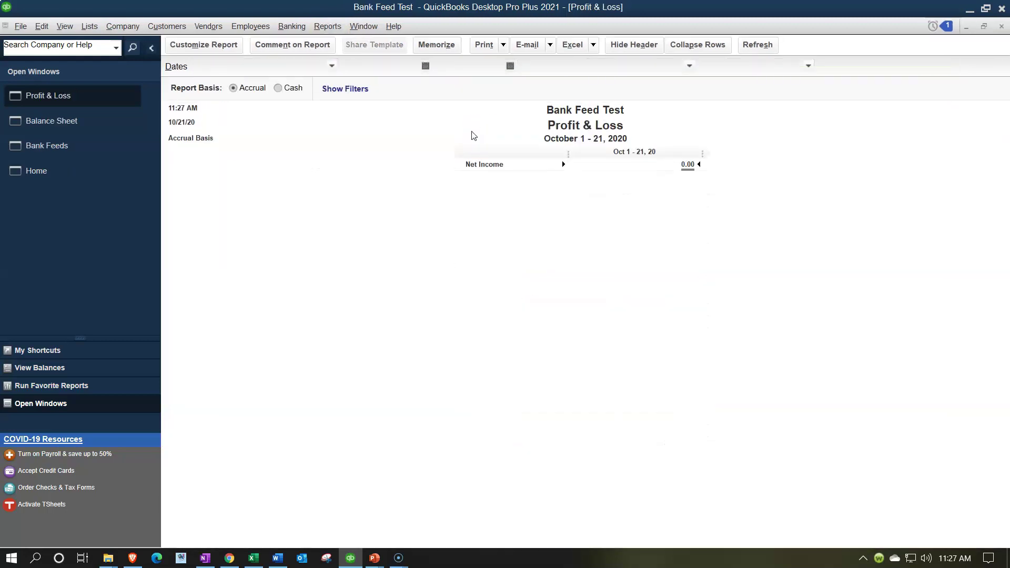
{"action": "key", "text": "Tab"}
{"action": "type", "text": "01/01/2020"}
{"action": "key", "text": "Tab"}
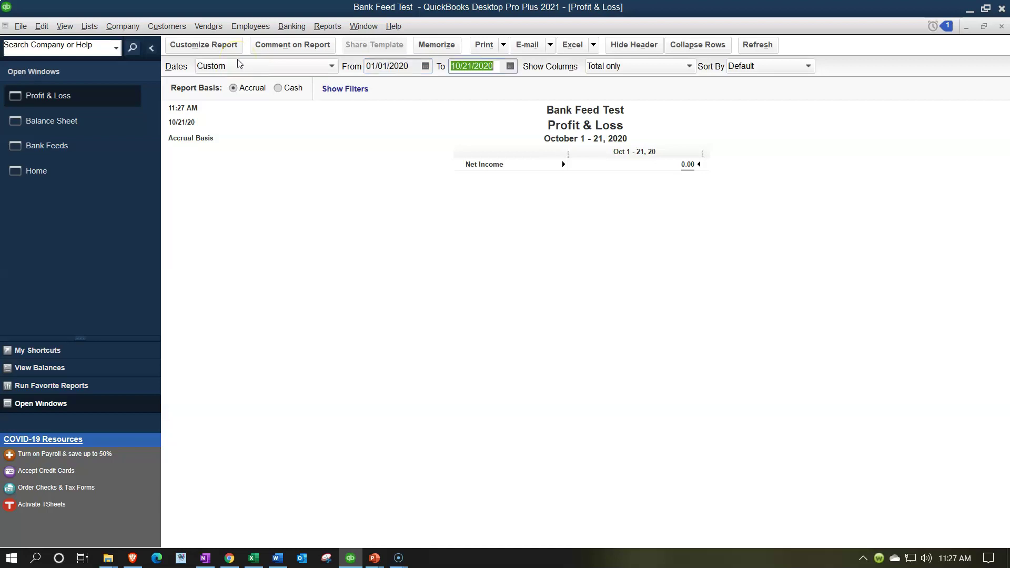
{"action": "type", "text": "12/31/2020"}
{"action": "key", "text": "Tab"}
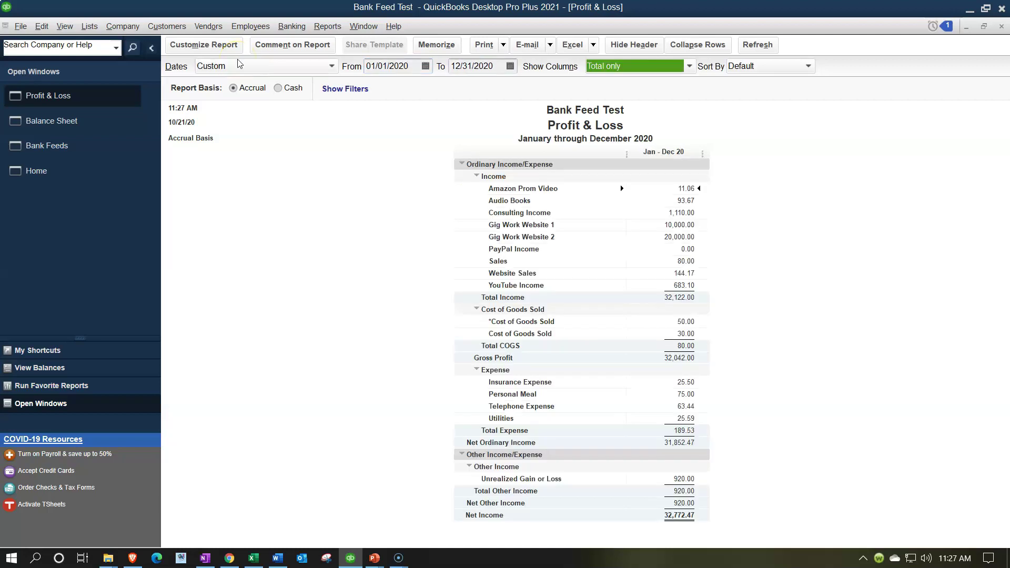
{"action": "left_click", "coordinate": [95, 131]}
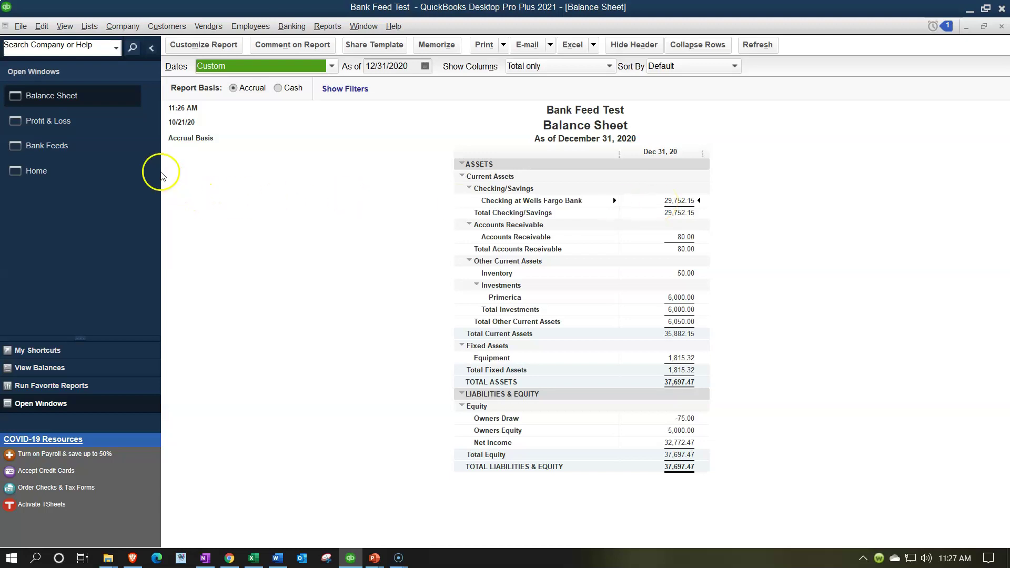
{"action": "left_click", "coordinate": [87, 131]}
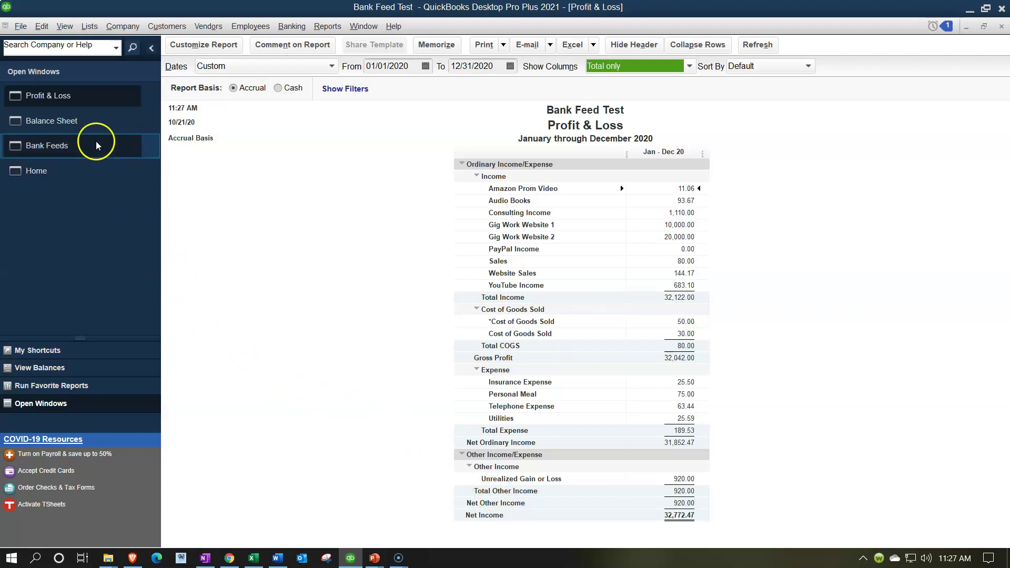
Switch to the Balance Sheet and select the Owners Equity and Owners Draw rows
{"action": "left_click", "coordinate": [86, 126]}
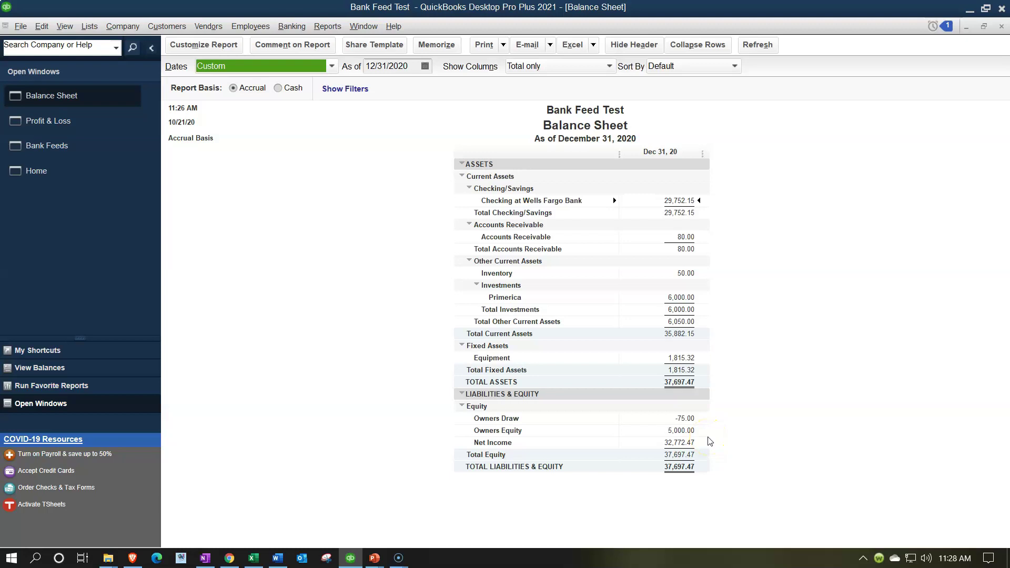
{"action": "left_click", "coordinate": [677, 430]}
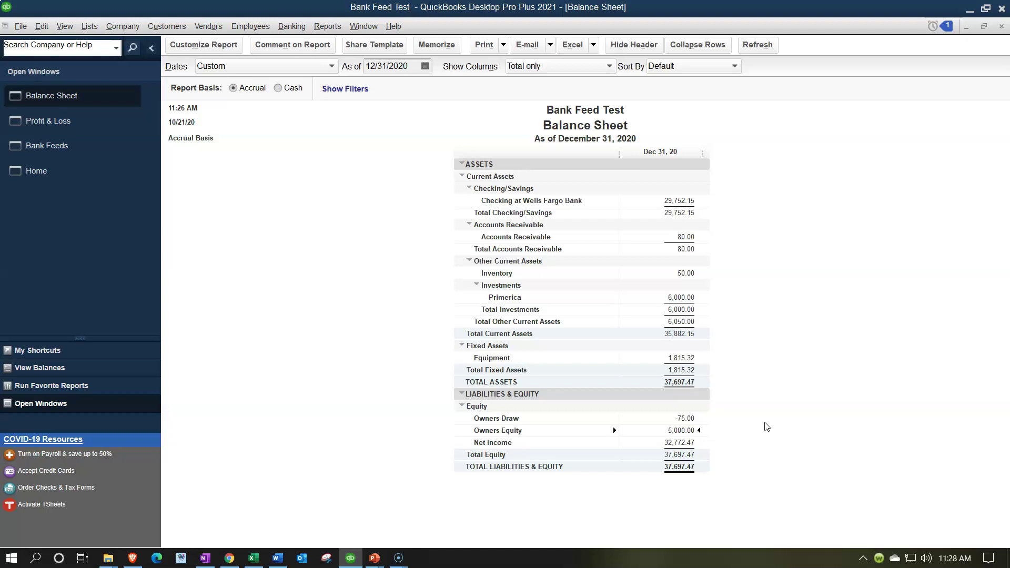
{"action": "left_click", "coordinate": [687, 419]}
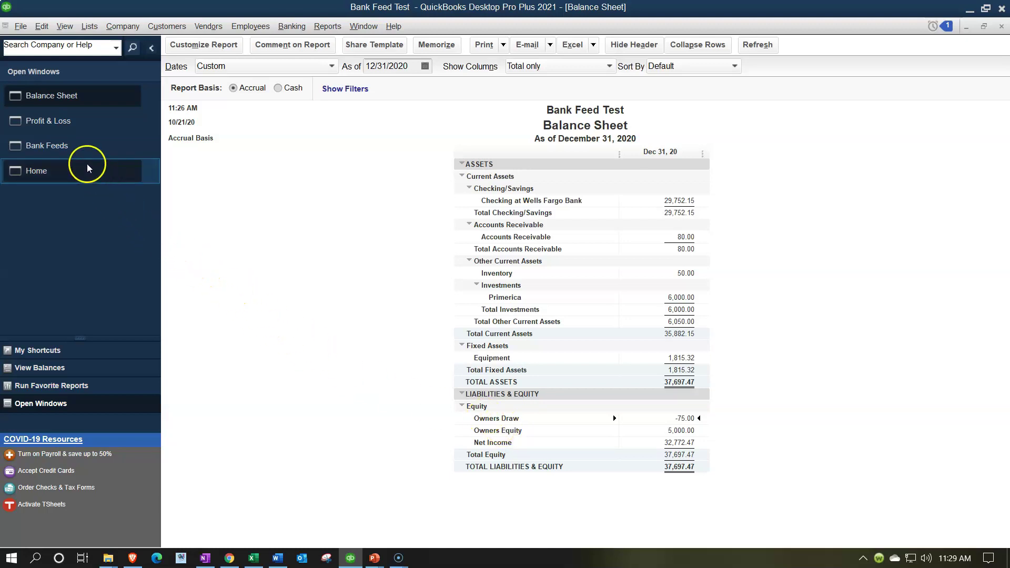
In Bank Feeds, set the 1,010.00 mobile deposit's payee to Owner Name
{"action": "left_click", "coordinate": [70, 144]}
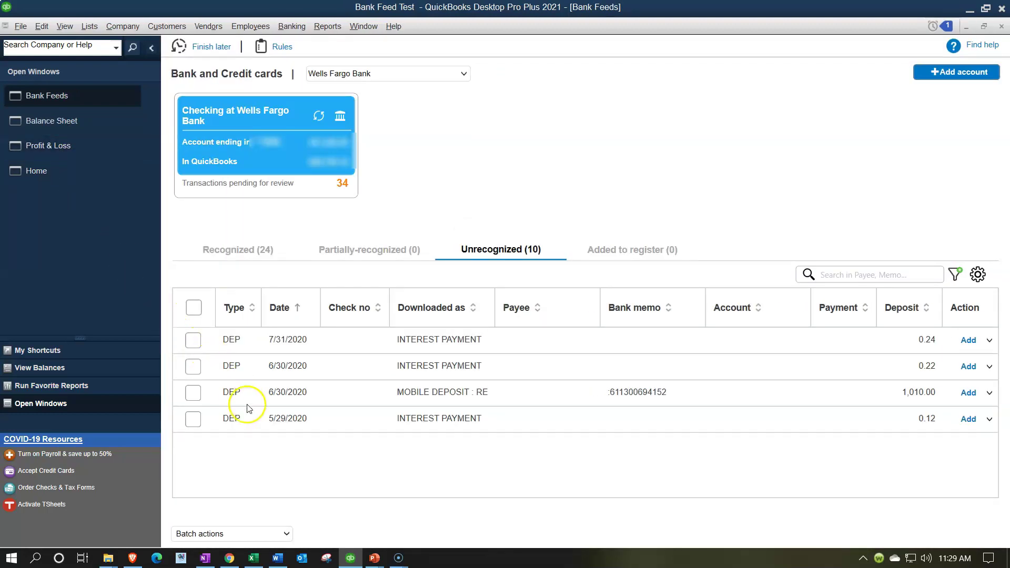
{"action": "mouse_move", "coordinate": [525, 389]}
{"action": "left_click", "coordinate": [563, 397]}
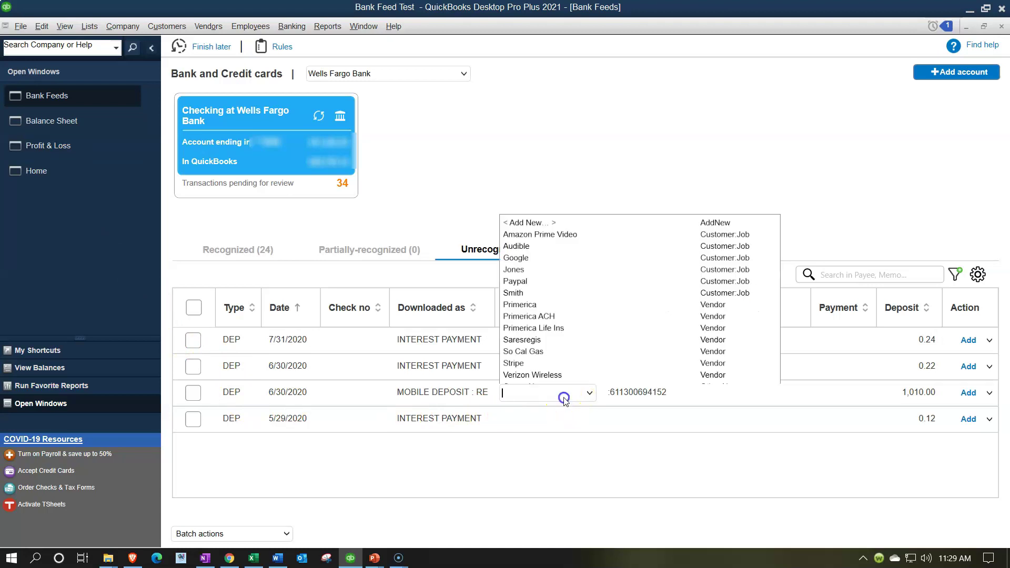
{"action": "type", "text": "Owner Name"}
{"action": "key", "text": "Tab"}
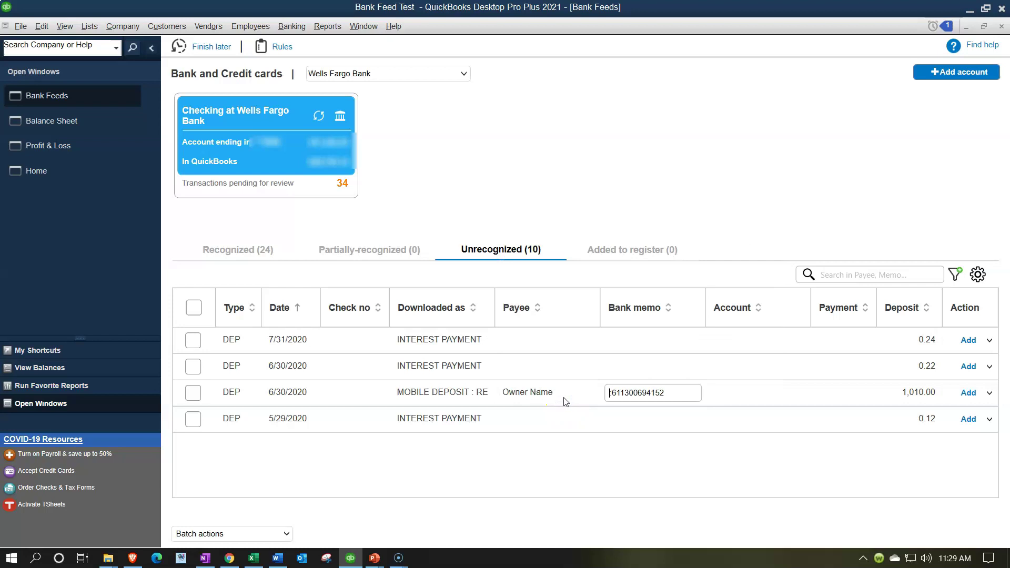
Replace the deposit's bank memo with 'Deposit Owner'
{"action": "triple_click", "coordinate": [654, 395]}
{"action": "type", "text": "Deposit"}
{"action": "key", "text": "Tab"}
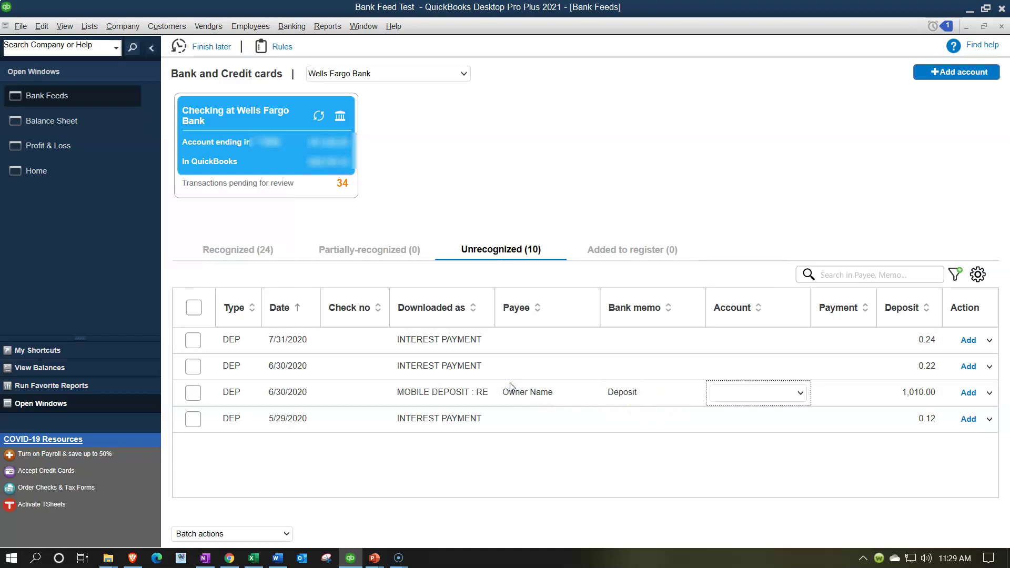
{"action": "left_click", "coordinate": [642, 397]}
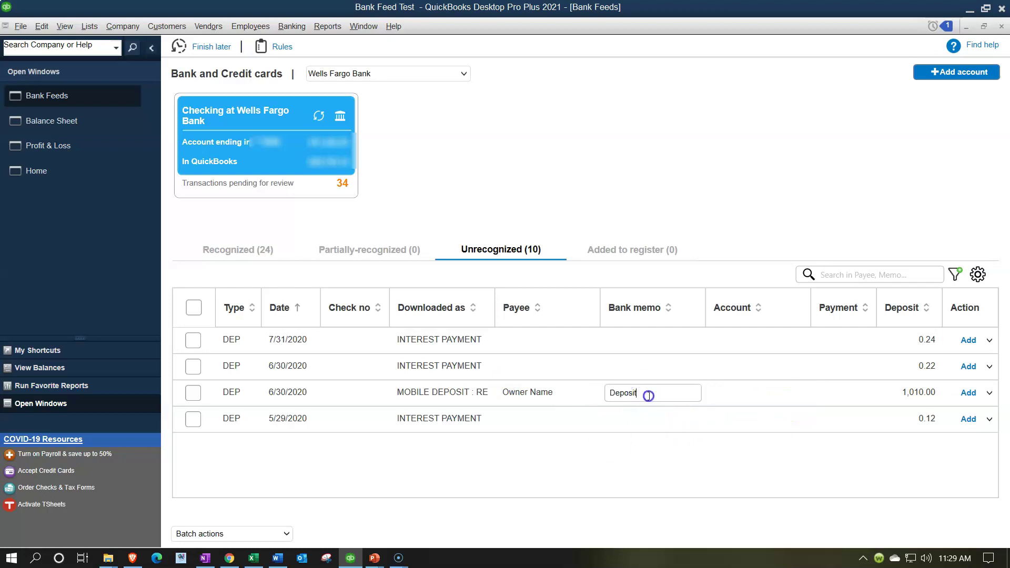
{"action": "type", "text": "Owner"}
{"action": "key", "text": "Tab"}
{"action": "left_click", "coordinate": [801, 394]}
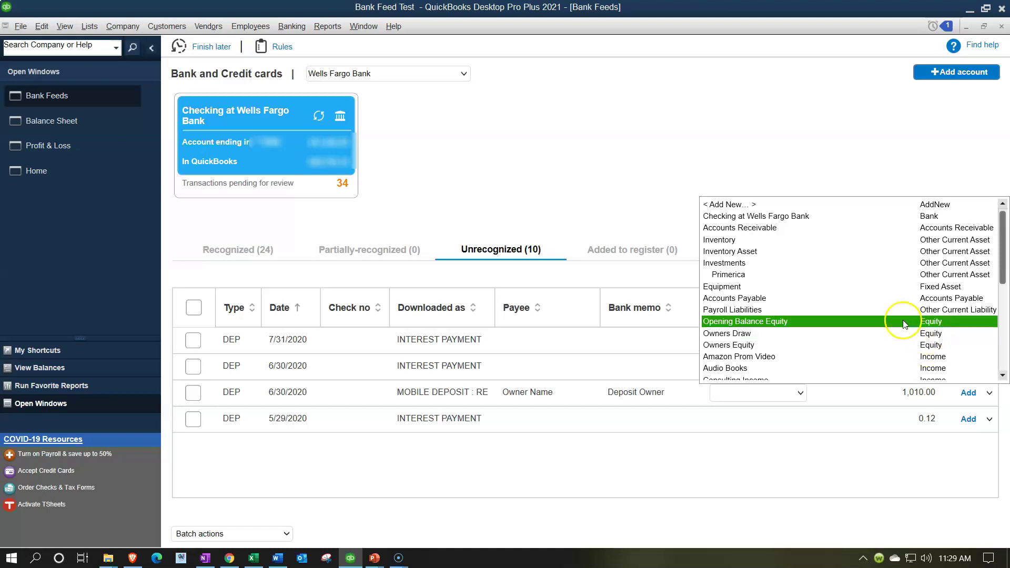
Create an Equity account named 'Owner Investments' and assign it to the deposit
{"action": "left_click", "coordinate": [775, 205]}
{"action": "left_click", "coordinate": [620, 109]}
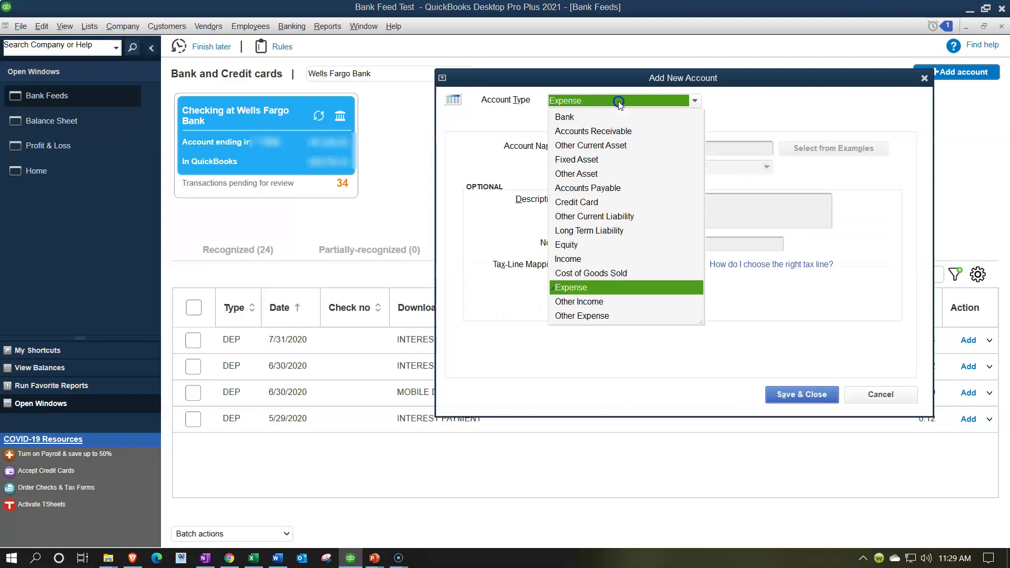
{"action": "left_click", "coordinate": [572, 242]}
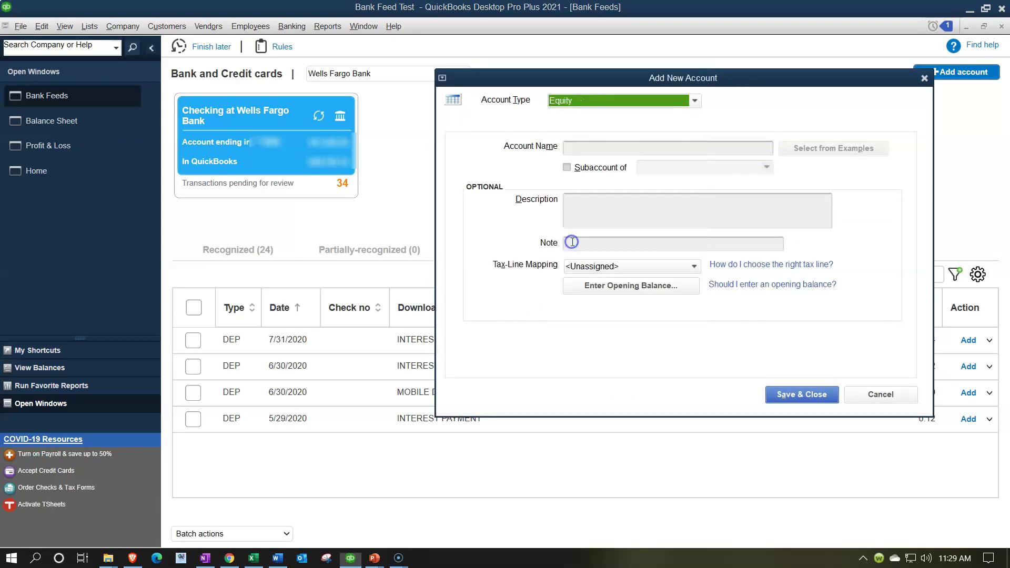
{"action": "left_click", "coordinate": [575, 148]}
{"action": "type", "text": "Owner Investments"}
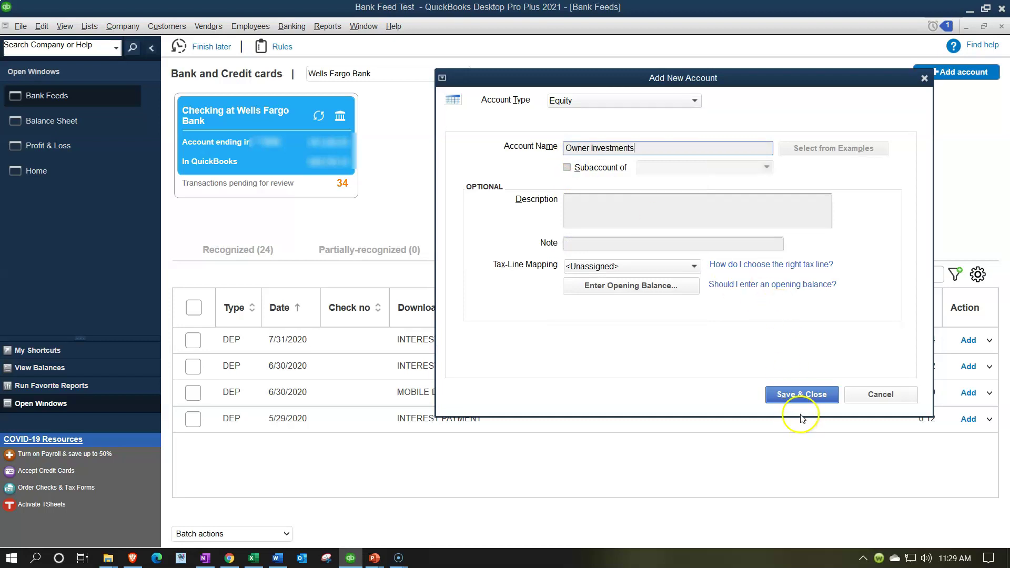
{"action": "left_click", "coordinate": [803, 396]}
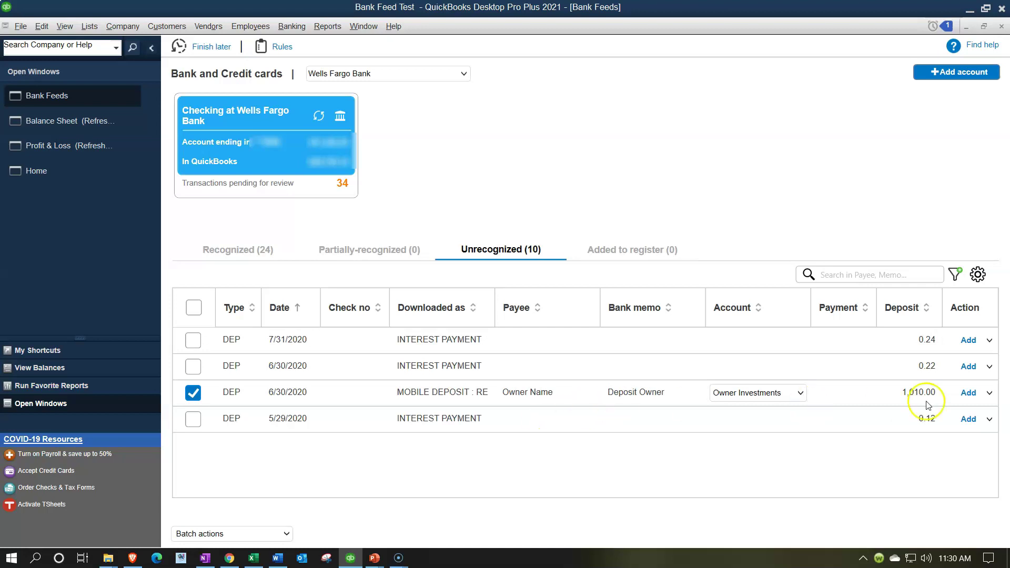
Add the 1,010.00 deposit, refresh the Balance Sheet, and drill into the Checking balance
{"action": "left_click", "coordinate": [970, 394]}
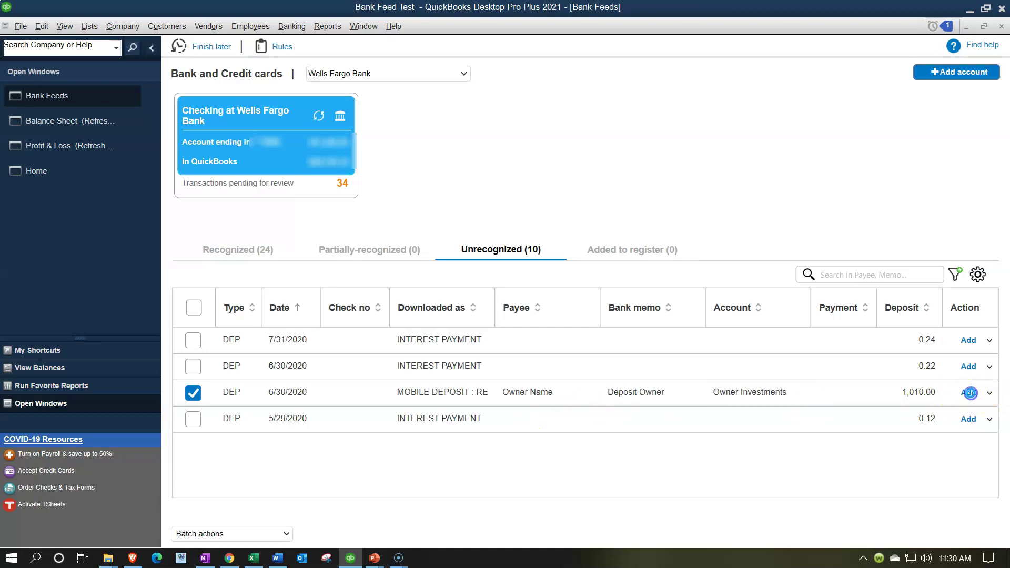
{"action": "left_click", "coordinate": [486, 255]}
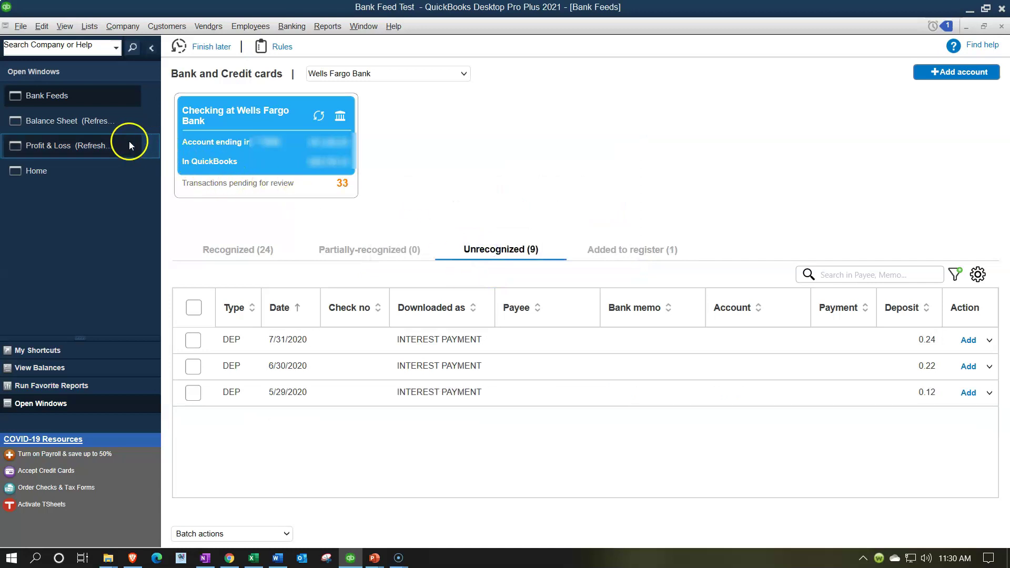
{"action": "left_click", "coordinate": [94, 124]}
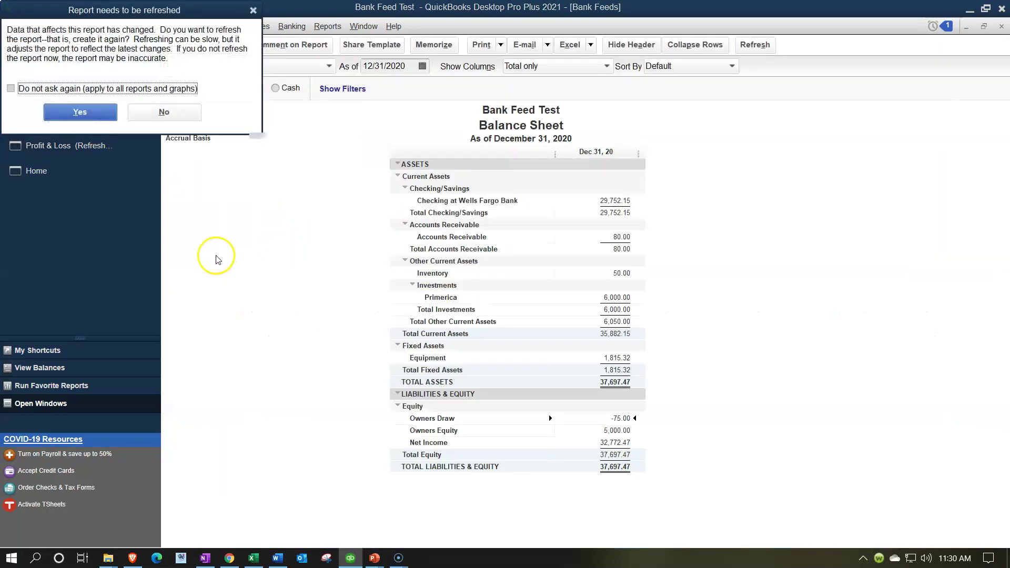
{"action": "left_click", "coordinate": [81, 114]}
{"action": "double_click", "coordinate": [680, 201]}
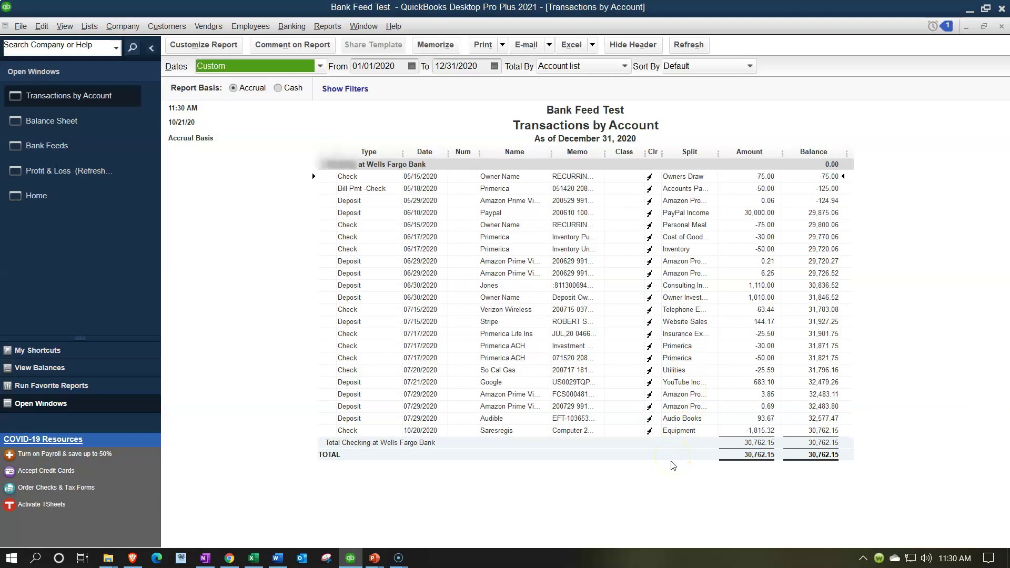
Drill from the 1,010.00 Owner Investments balance into the 06/30/2020 deposit record
{"action": "left_click", "coordinate": [763, 296]}
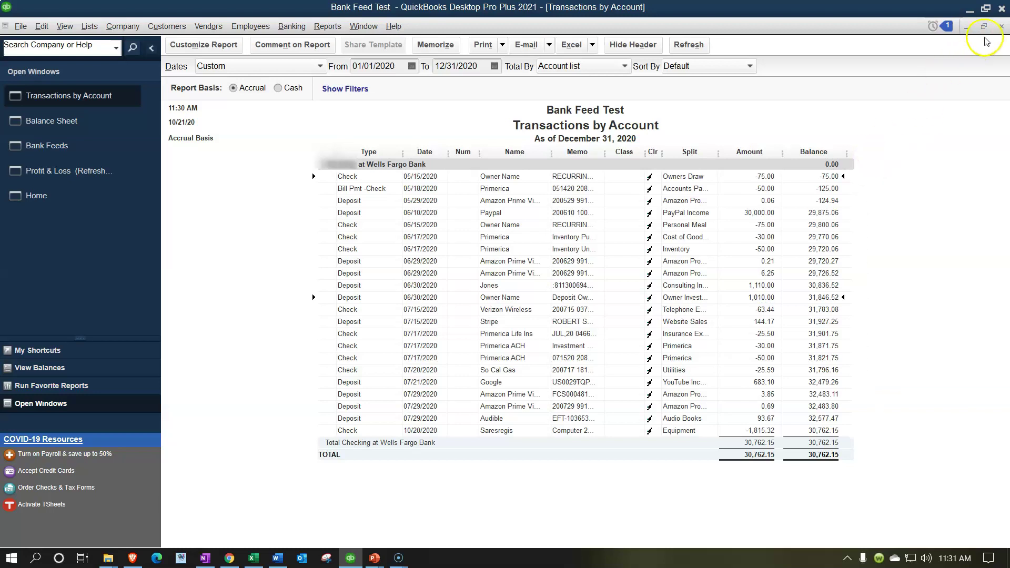
{"action": "left_click", "coordinate": [1001, 27]}
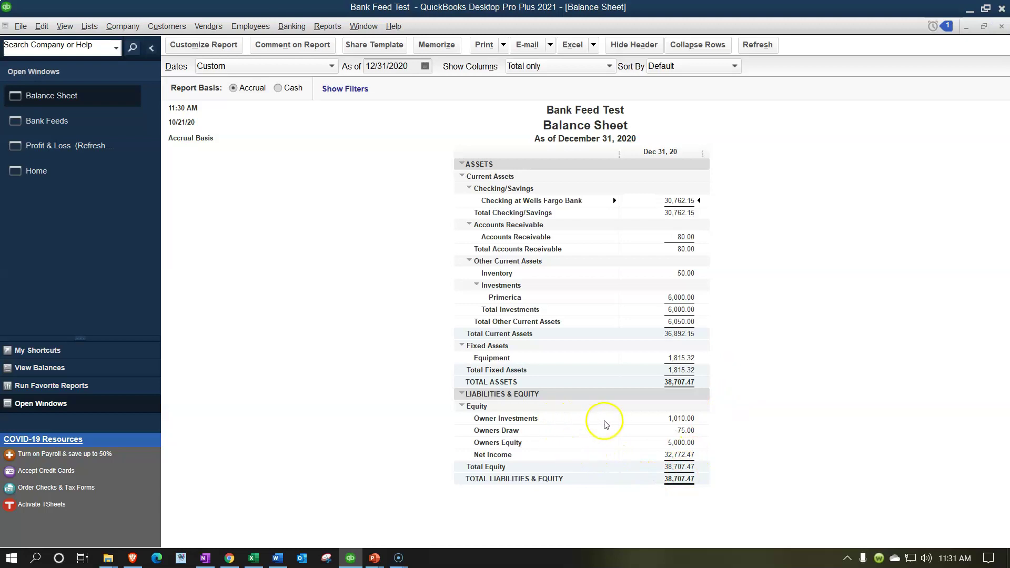
{"action": "double_click", "coordinate": [678, 418]}
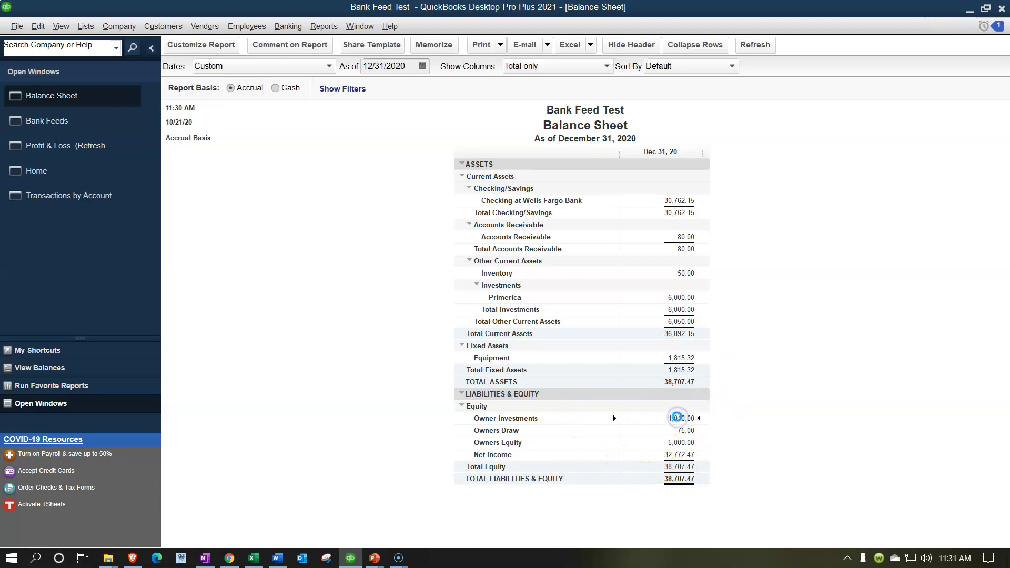
{"action": "double_click", "coordinate": [761, 176]}
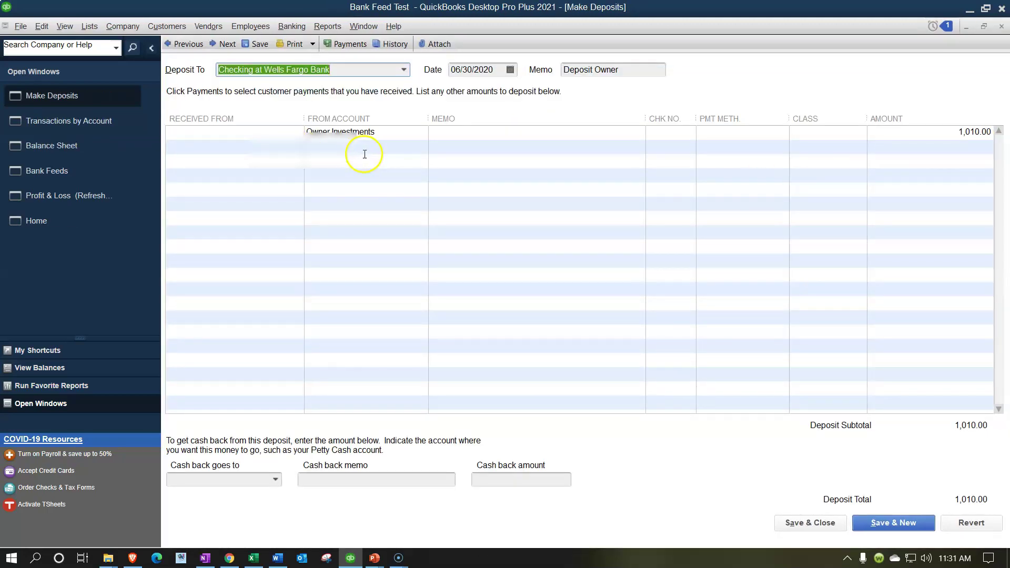
Close the Make Deposits window and the Transactions by Account report to return to the Balance Sheet
{"action": "left_click", "coordinate": [1002, 28]}
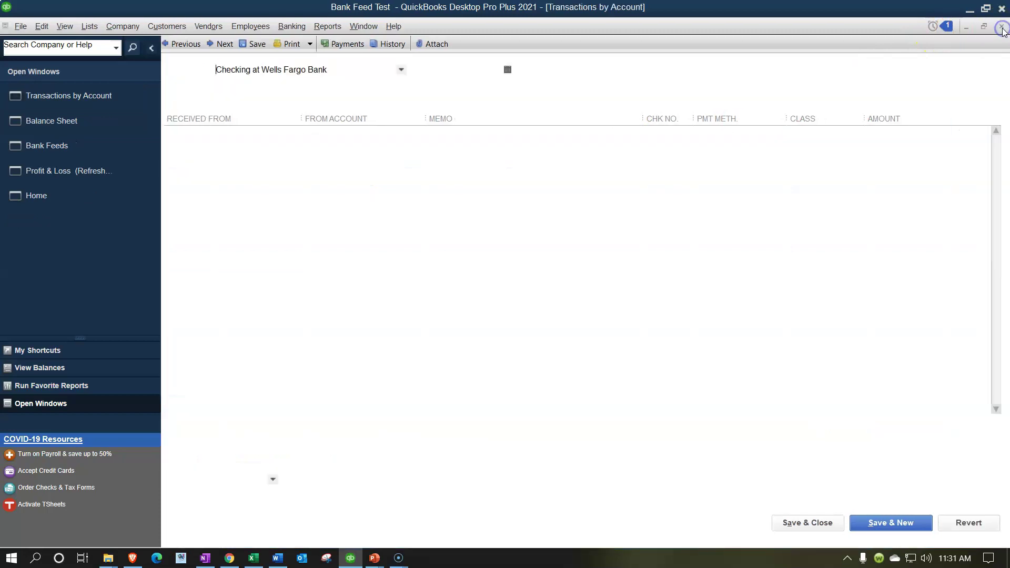
{"action": "left_click", "coordinate": [1002, 29]}
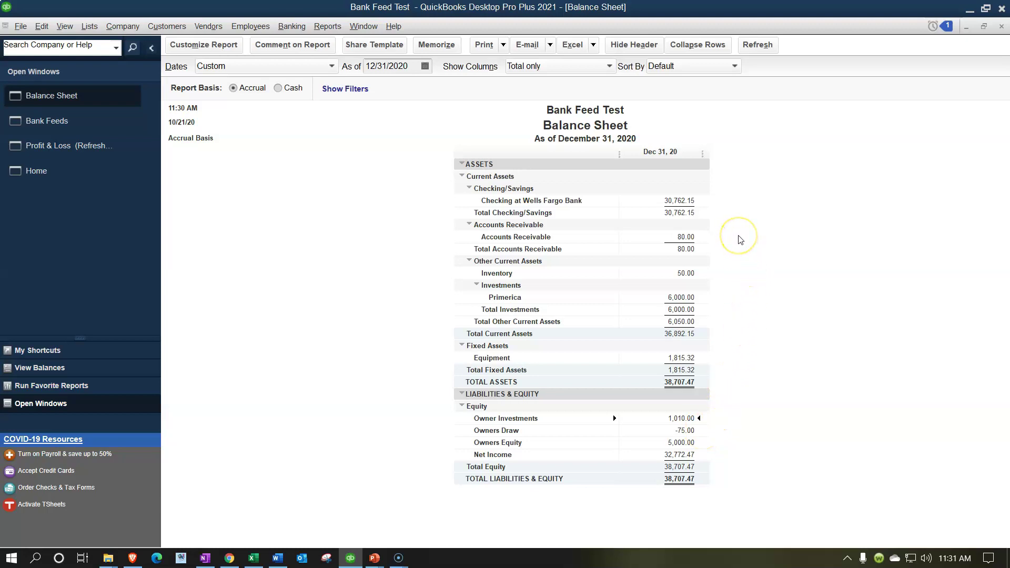
Bring up the 2020 Profit & Loss report and refresh it, with Net Income still 32,772.47
{"action": "left_click", "coordinate": [725, 216]}
{"action": "left_click", "coordinate": [714, 435]}
{"action": "left_click", "coordinate": [108, 156]}
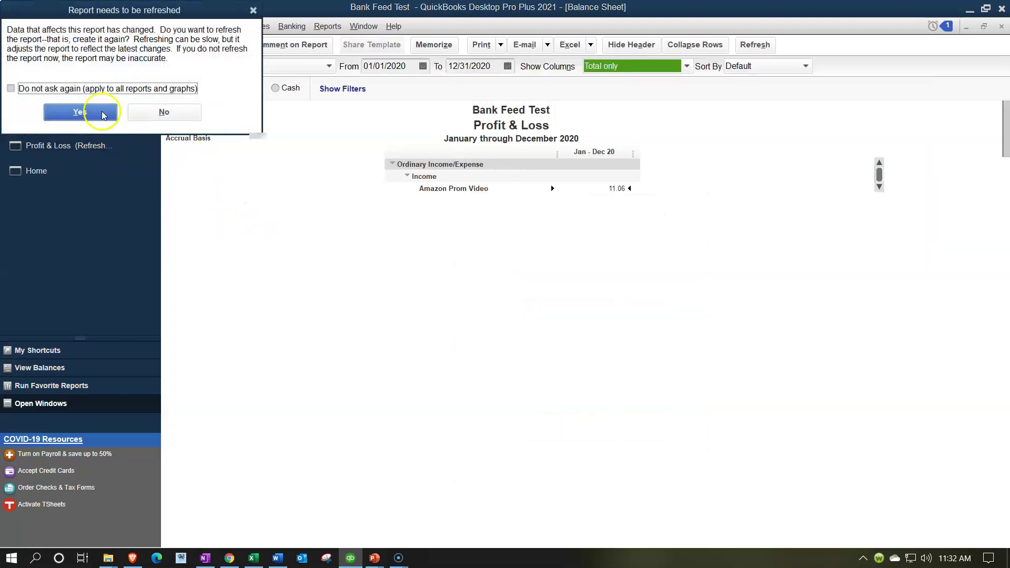
{"action": "left_click", "coordinate": [100, 112]}
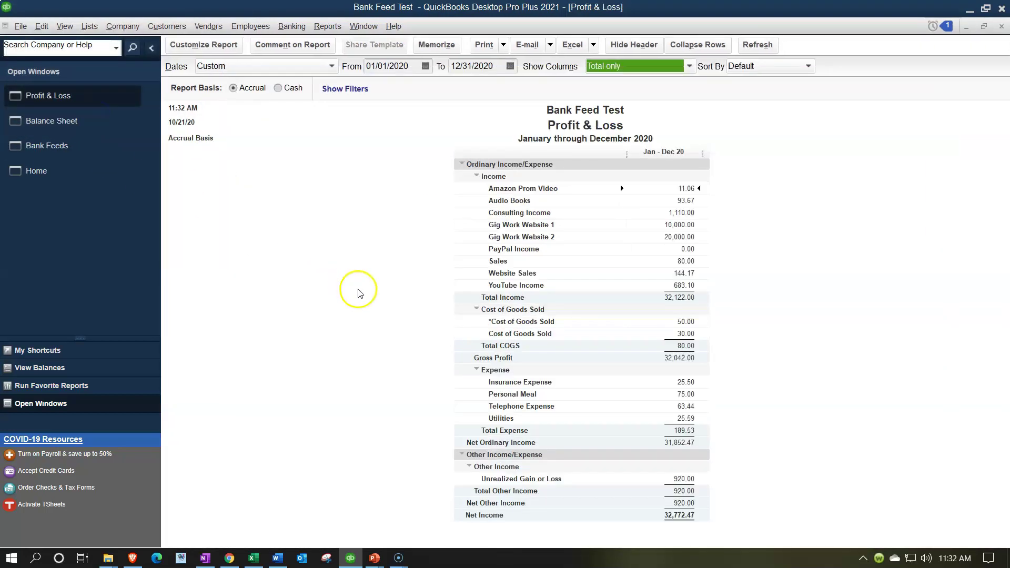